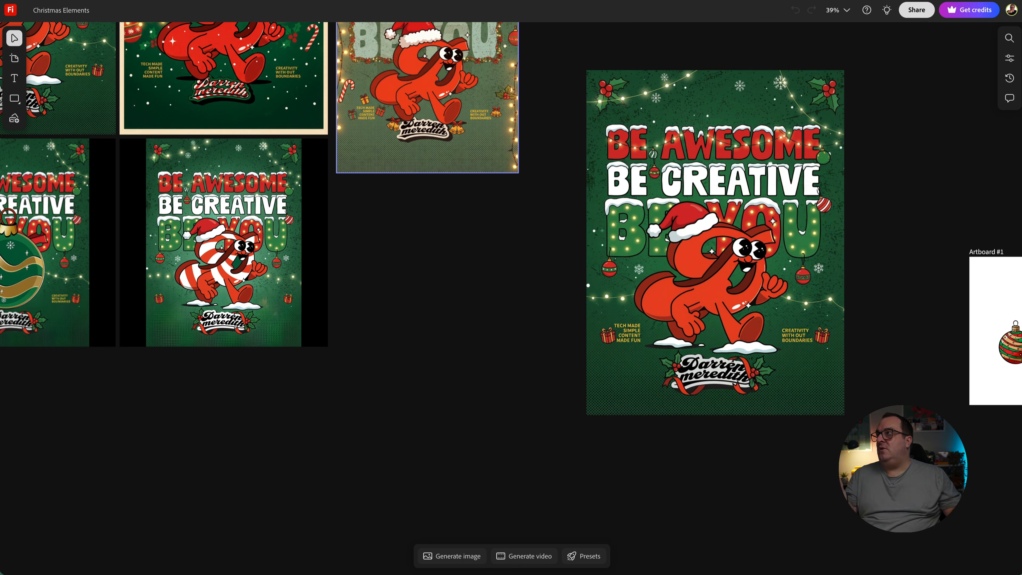
Step: Load the generation prompt of the Christmas poster with the candy-striped mascot next to the original poster
scroll(507, 298, left, 20)
scroll(507, 299, up, 15)
scroll(507, 298, down, 9)
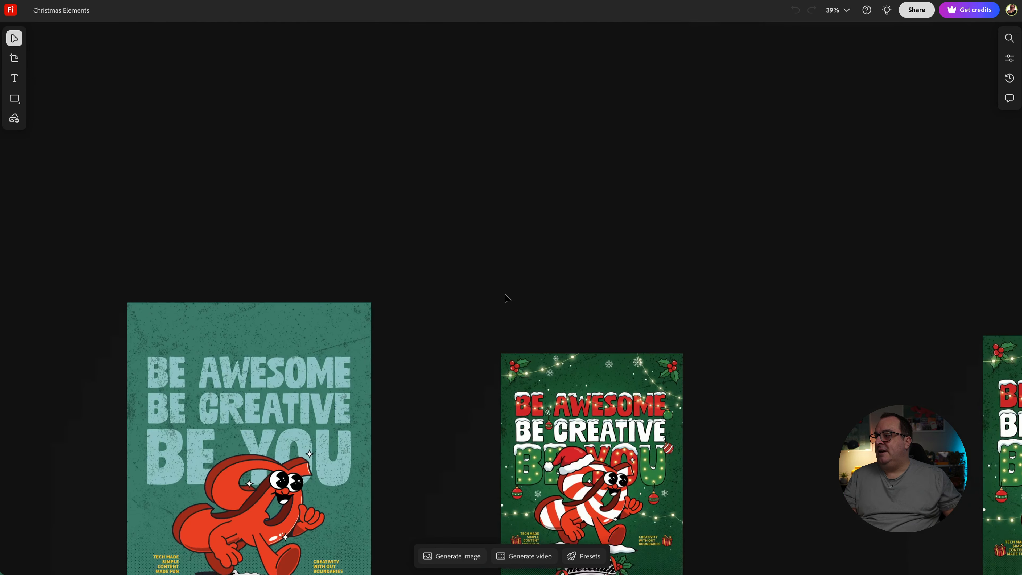
scroll(507, 298, down, 1)
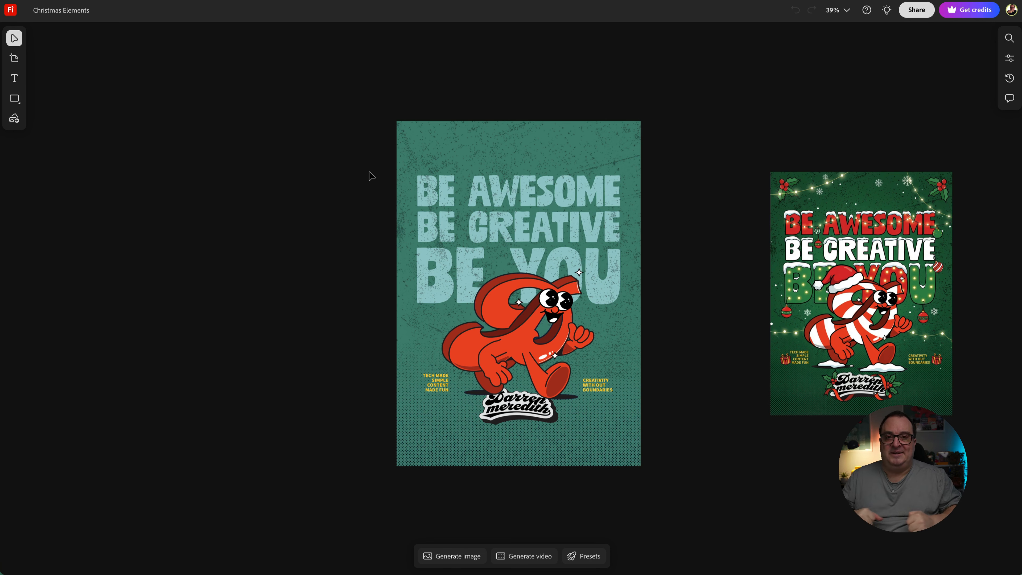
click(605, 217)
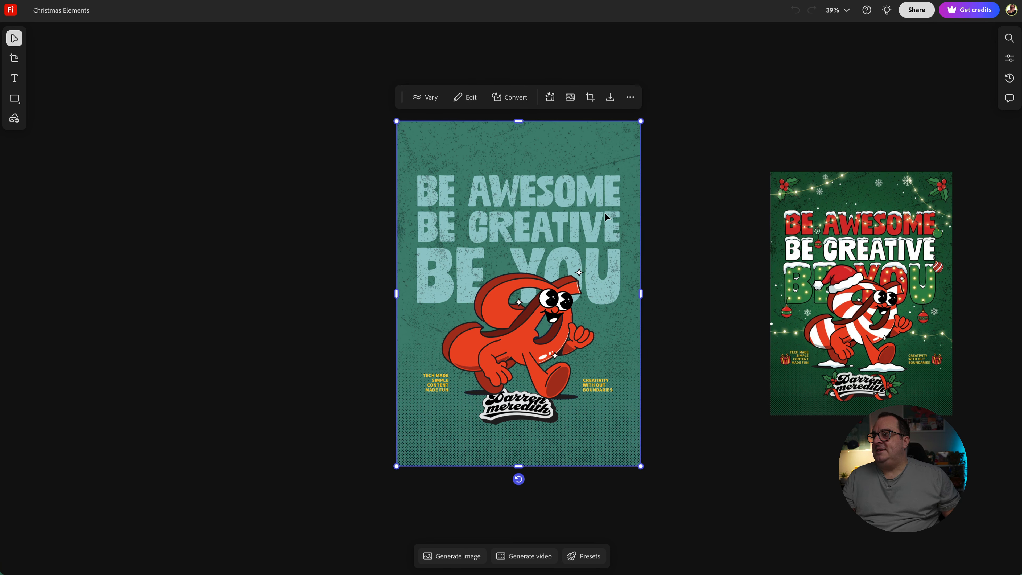
scroll(699, 270, right, 5)
scroll(699, 270, down, 2)
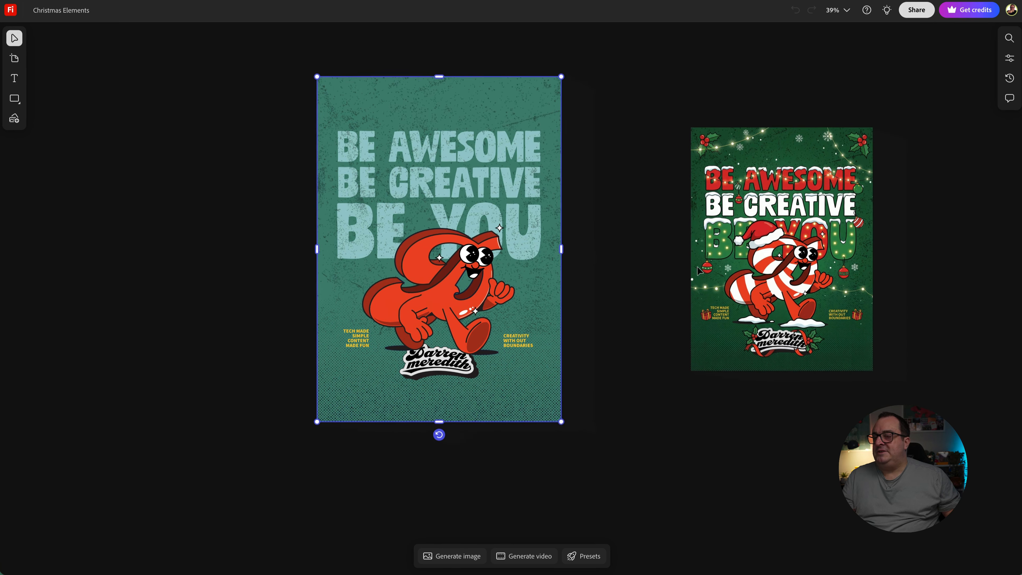
click(702, 229)
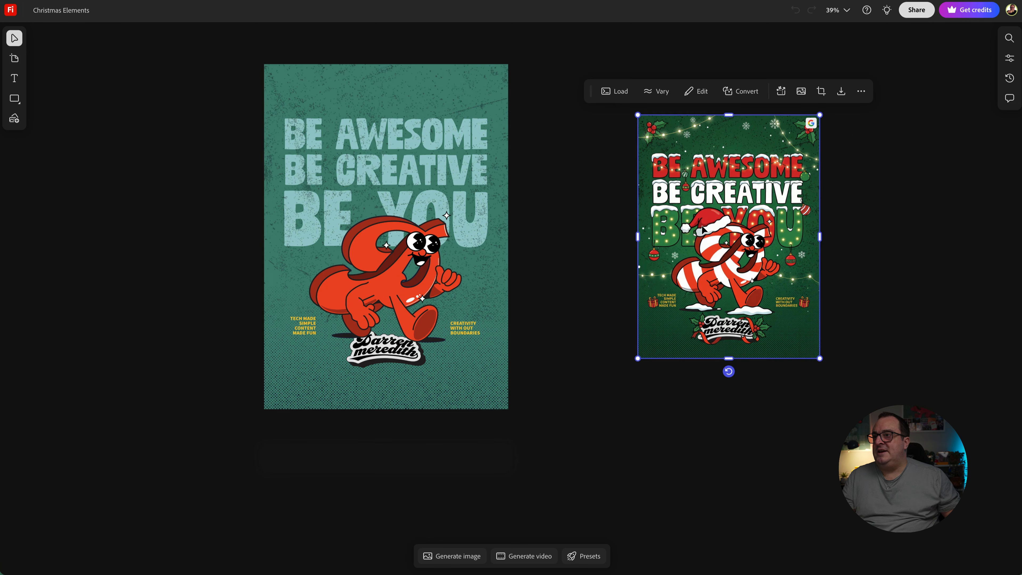
click(623, 98)
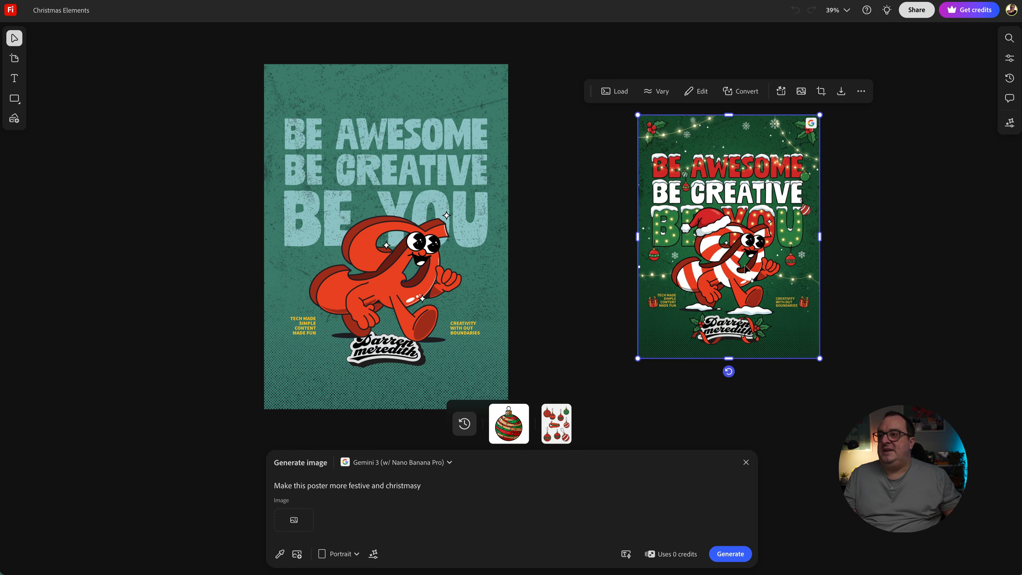
Step: Examine the candy-striped Christmas poster up close and compare it with the other festive variants on the board
scroll(902, 284, up, 6)
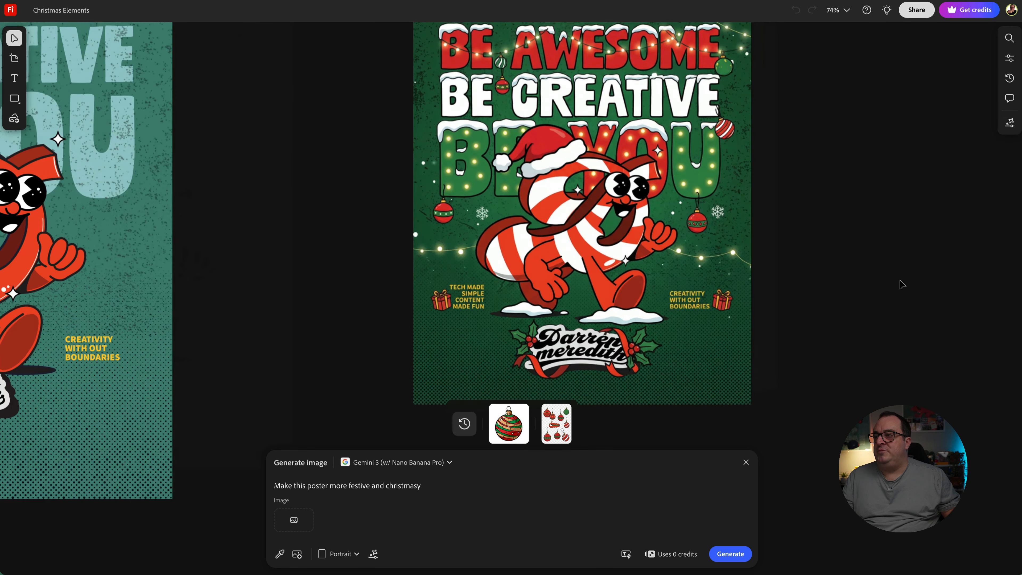
scroll(828, 241, down, 3)
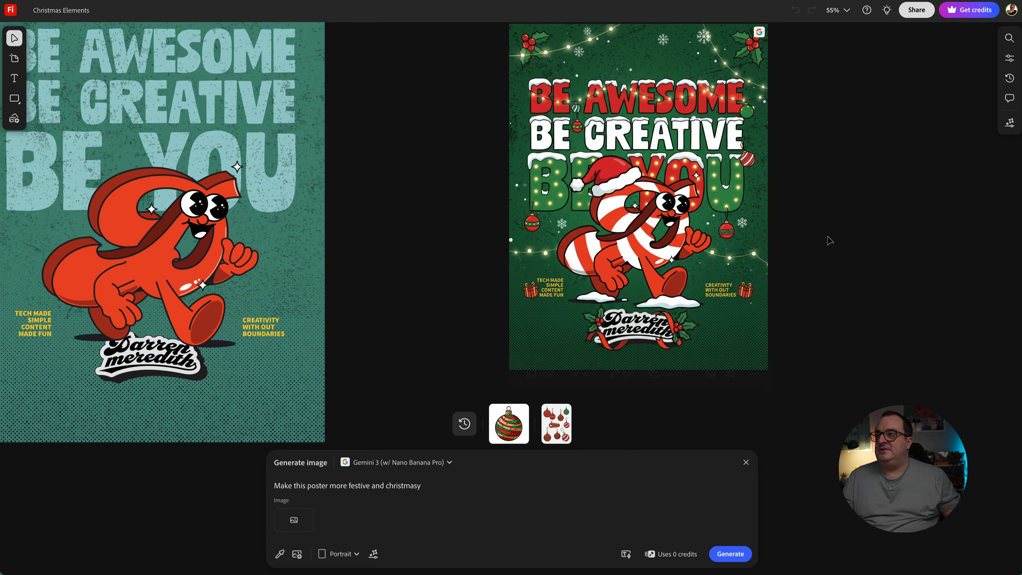
scroll(813, 231, down, 5)
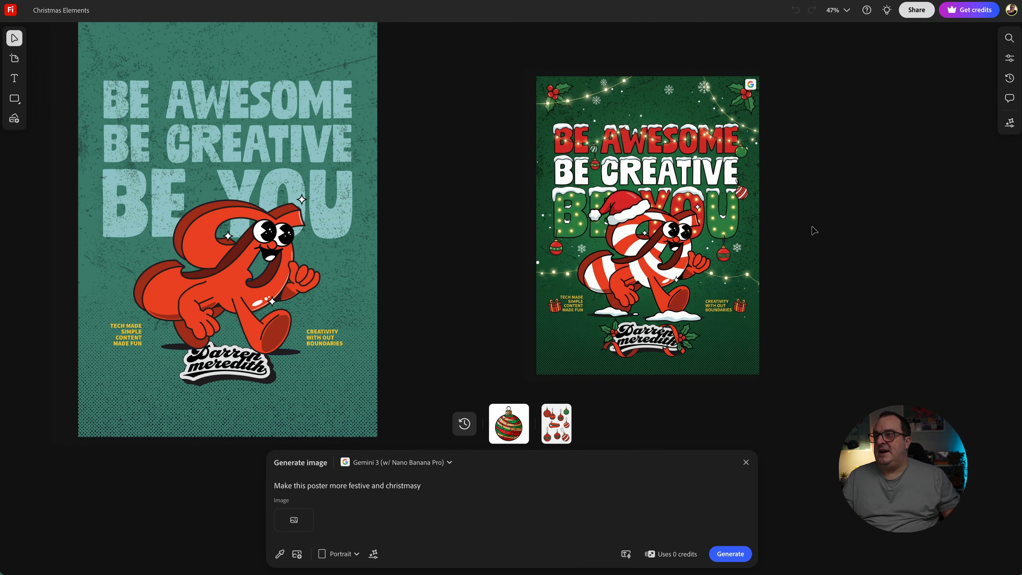
scroll(813, 230, right, 5)
scroll(813, 230, right, 9)
scroll(813, 230, down, 3)
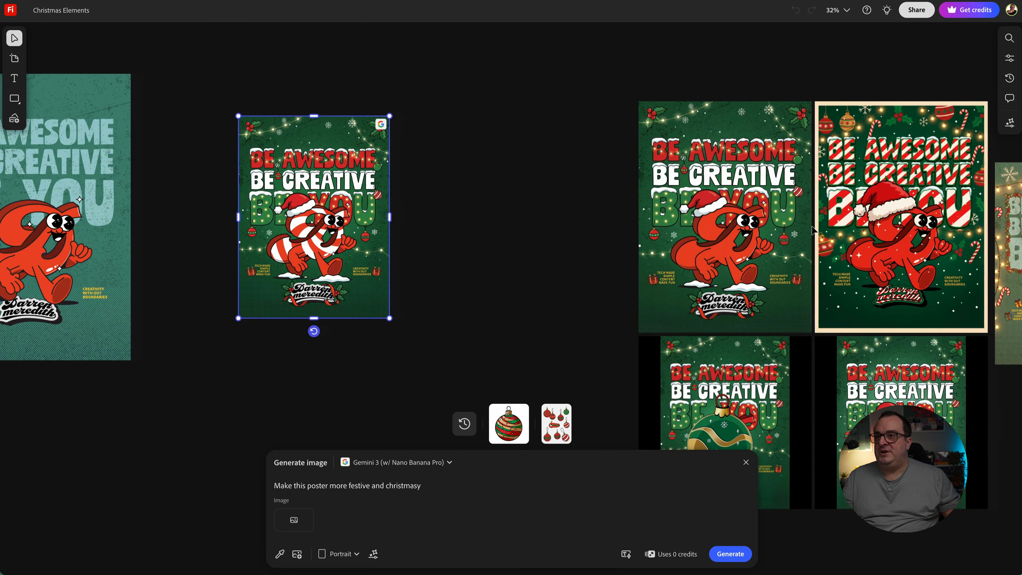
scroll(812, 230, down, 1)
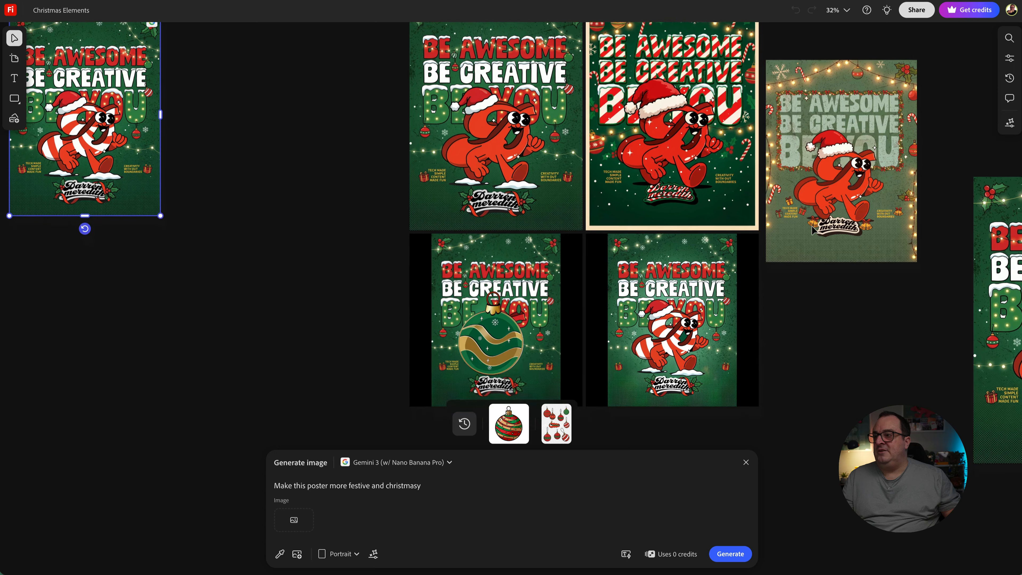
scroll(812, 230, down, 4)
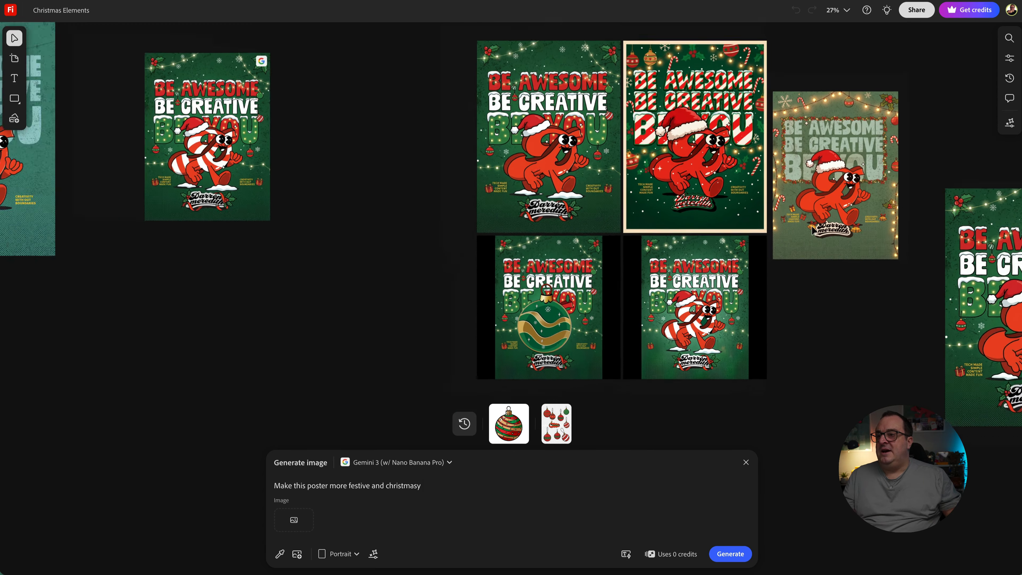
scroll(879, 303, right, 4)
scroll(879, 303, right, 2)
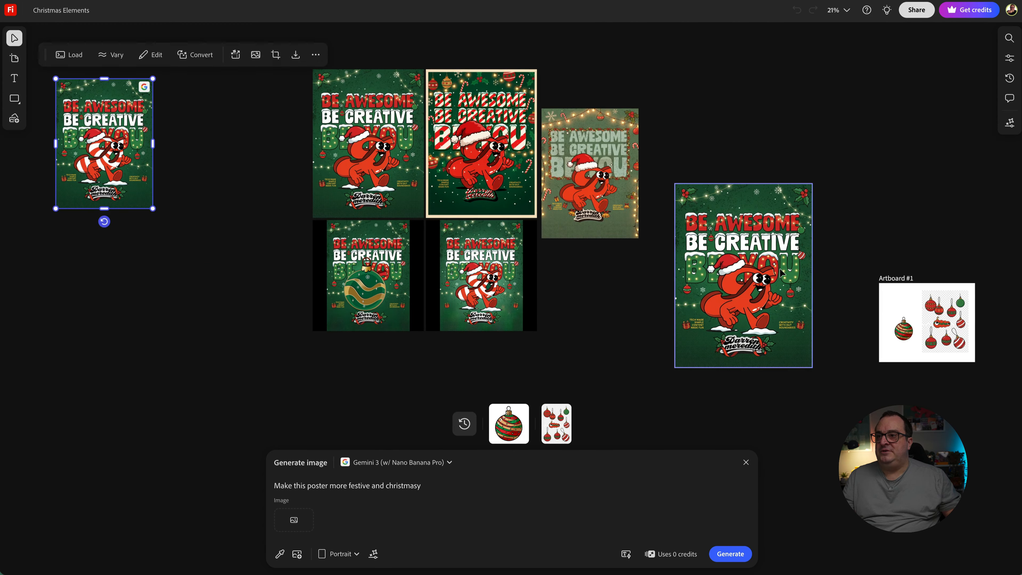
scroll(785, 278, up, 5)
scroll(780, 273, down, 1)
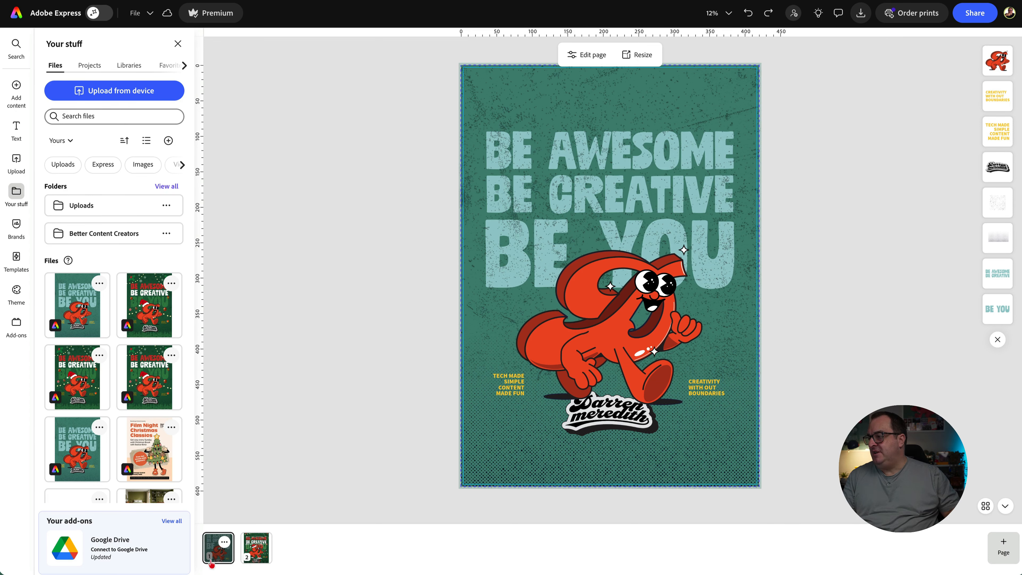
Step: In Adobe Express, duplicate the original poster page and copy the Christmas poster image from the last page
key(super+d)
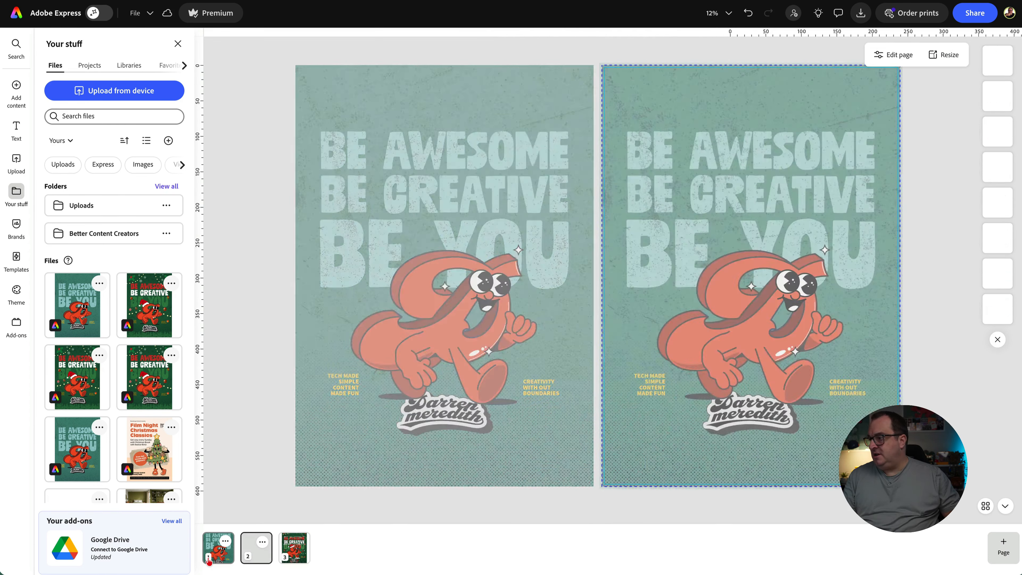
click(292, 559)
click(686, 236)
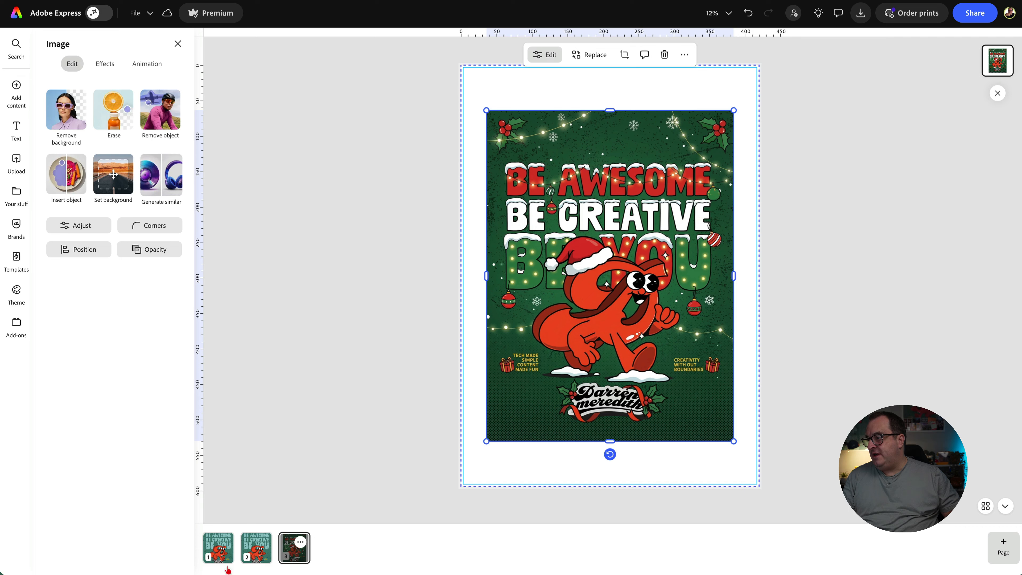
Step: Paste the Christmas poster image onto the duplicated page and shrink it over the mascot's right side as a reference
click(253, 554)
key(super+v)
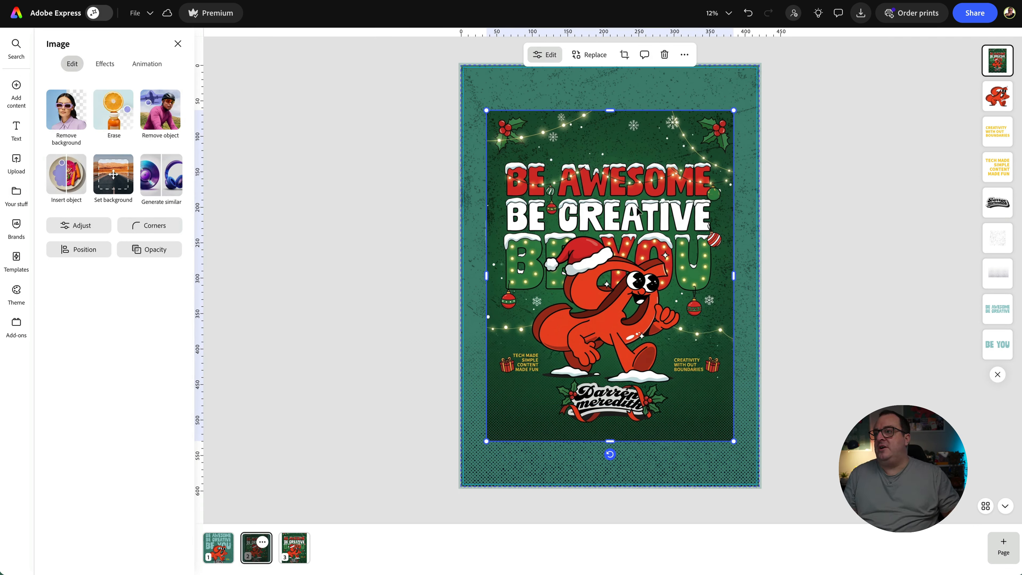
drag(487, 109, 589, 249)
drag(686, 334, 692, 307)
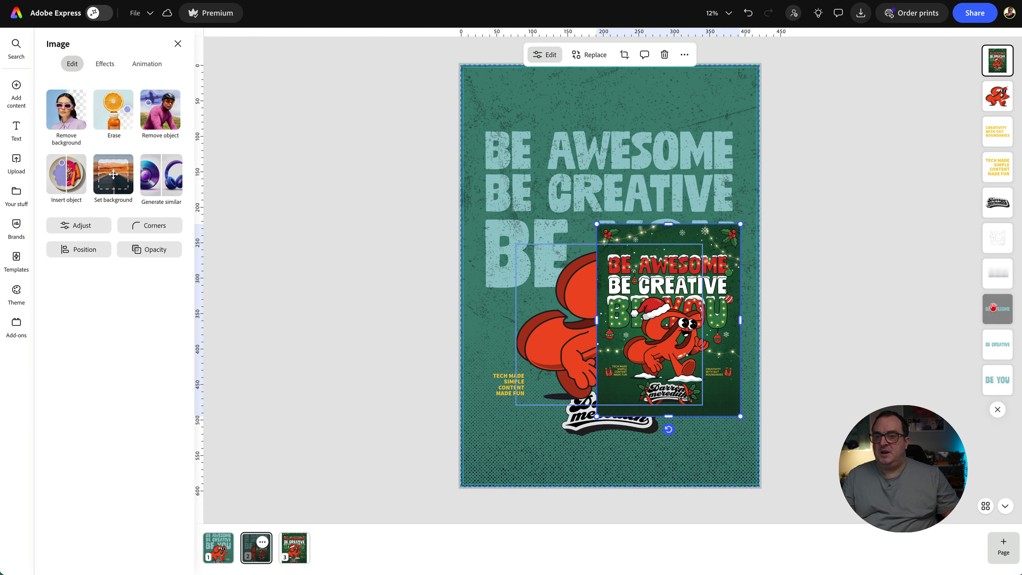
Step: Recolour the "BE AWESOME" text with the red sampled from the same words in the reference image
click(992, 307)
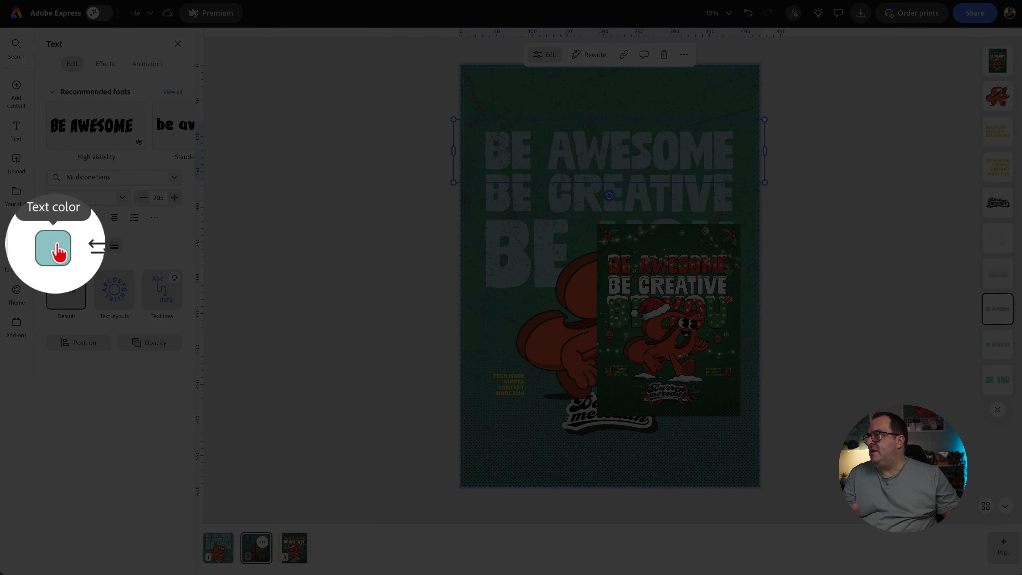
click(54, 245)
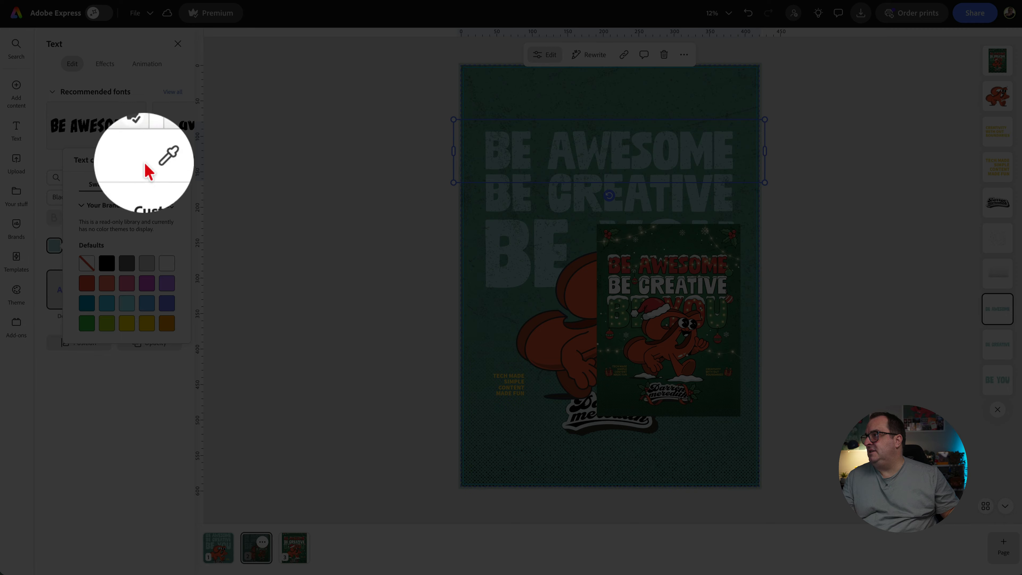
click(154, 160)
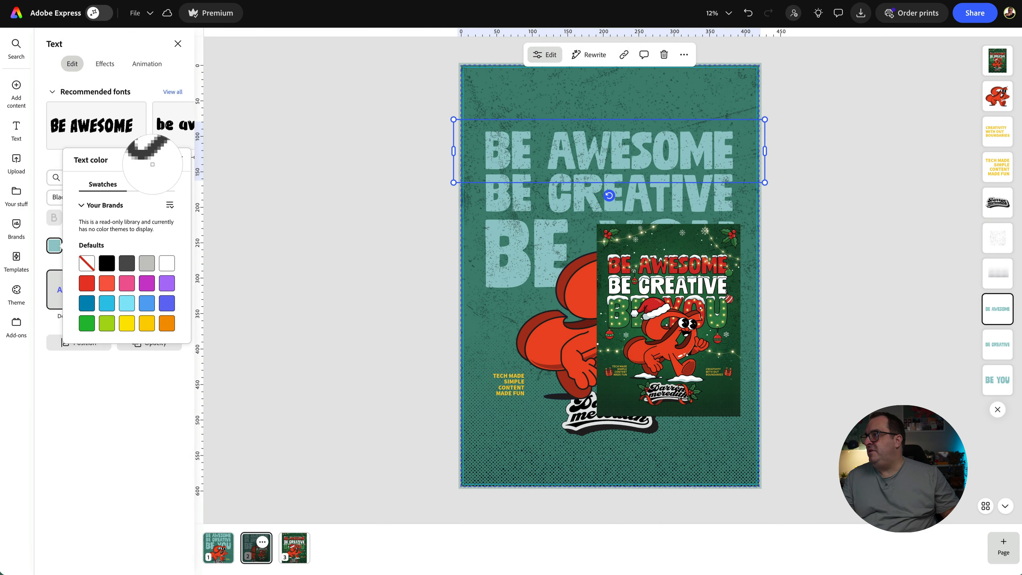
click(622, 261)
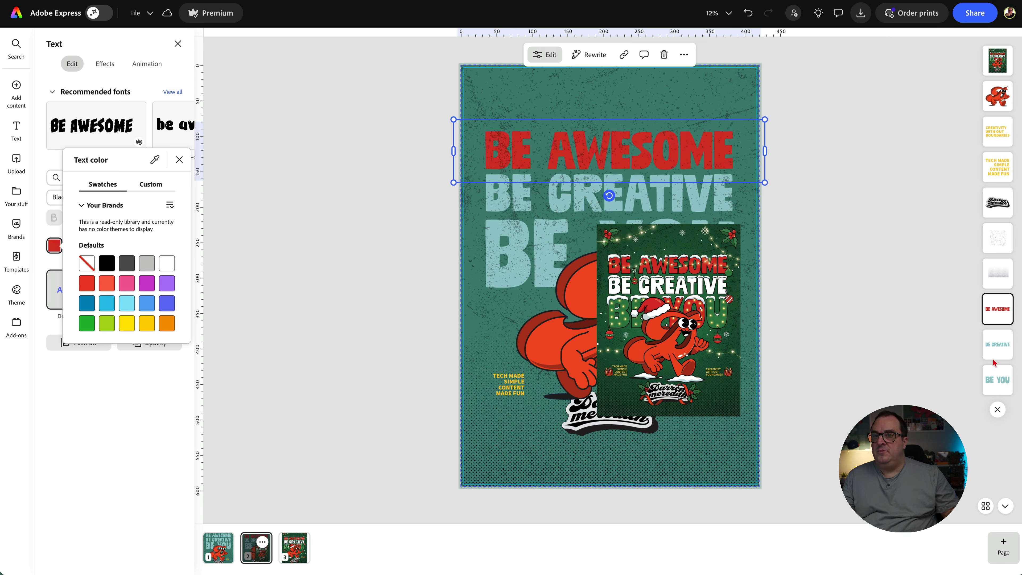
Step: Recolour the "BE CREATIVE" text with the white sampled from the reference image's lettering
click(995, 345)
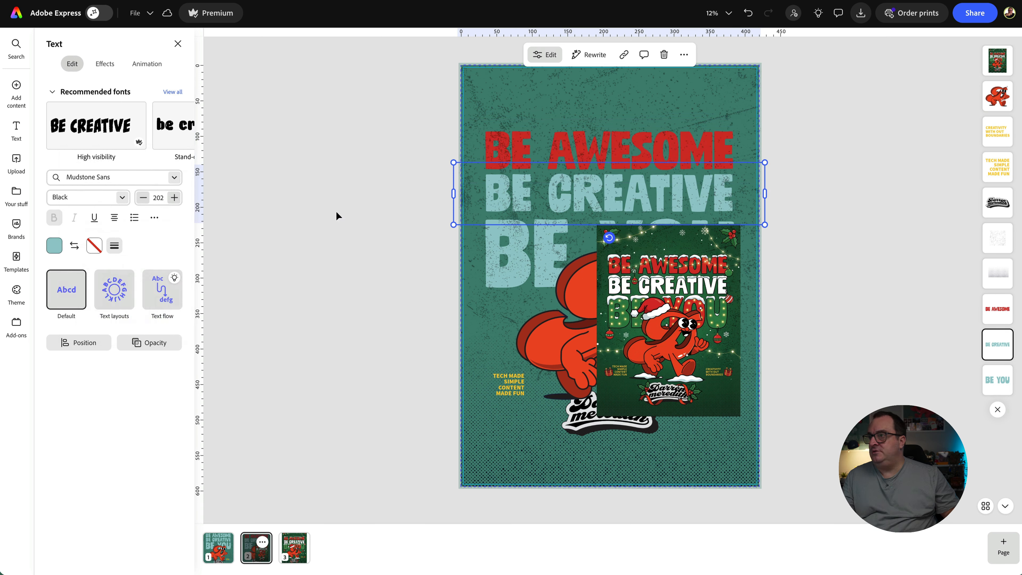
click(54, 245)
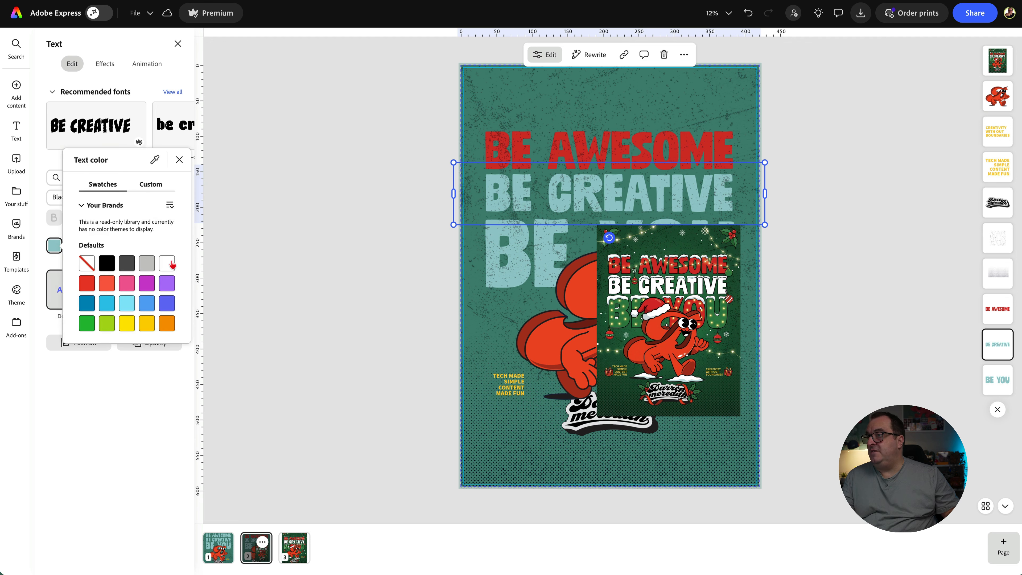
click(155, 160)
click(626, 287)
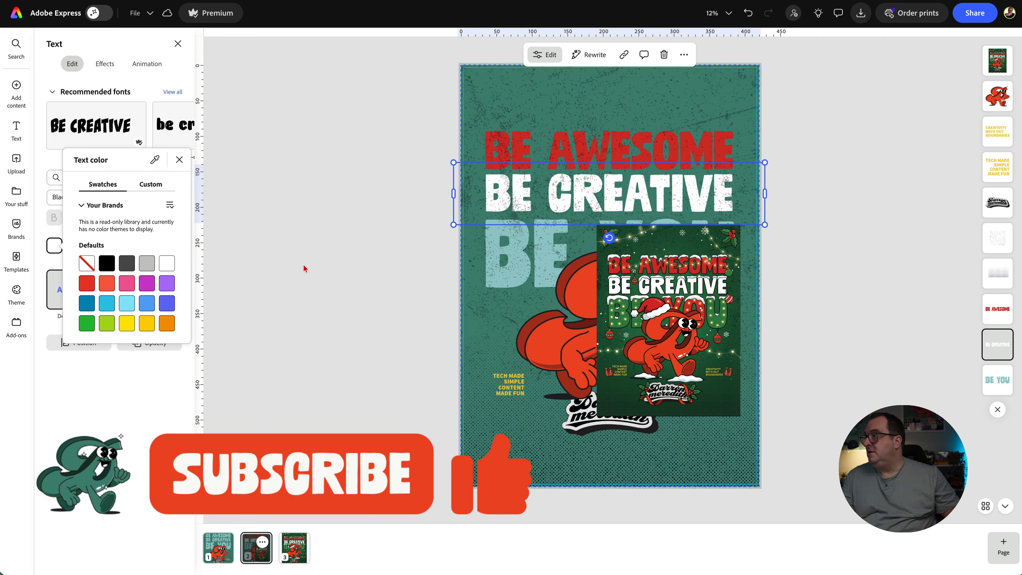
Step: Recolour the "BE YOU" text with the green sampled from the reference image's lettering
click(994, 379)
click(55, 245)
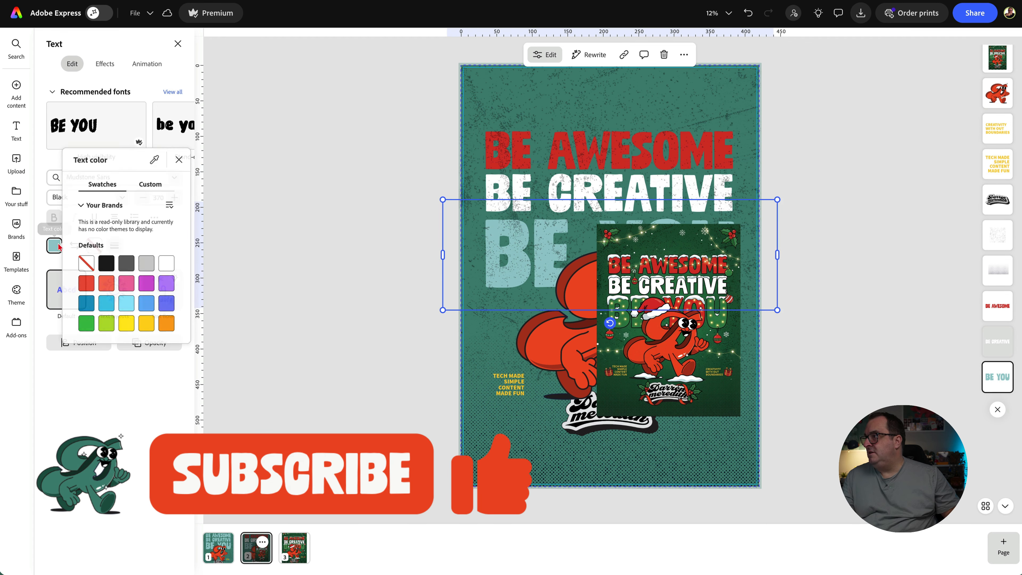
click(154, 160)
click(620, 317)
Step: Set the page background to the dark green sampled from the reference image's background
click(904, 363)
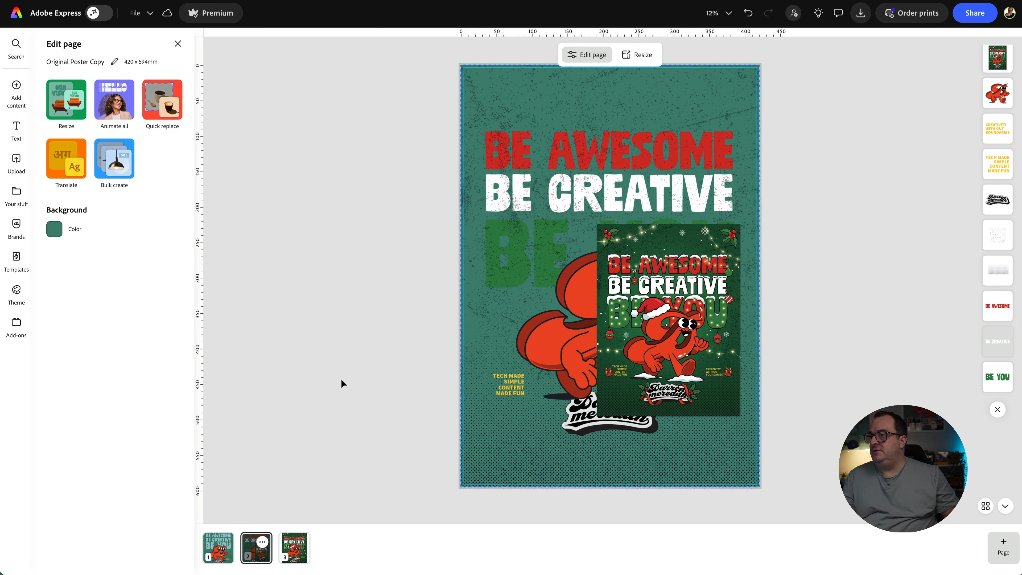
click(55, 229)
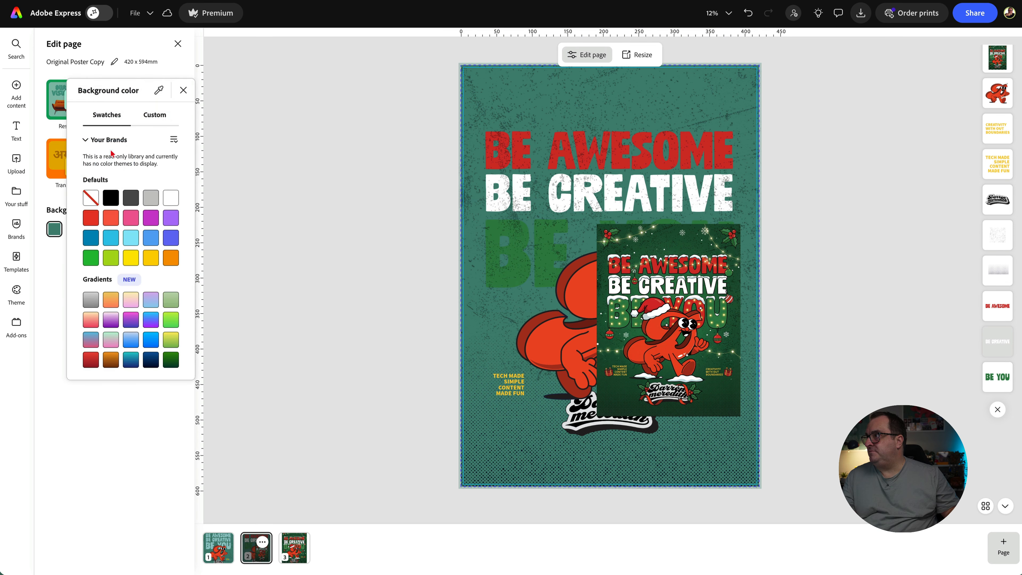
click(183, 89)
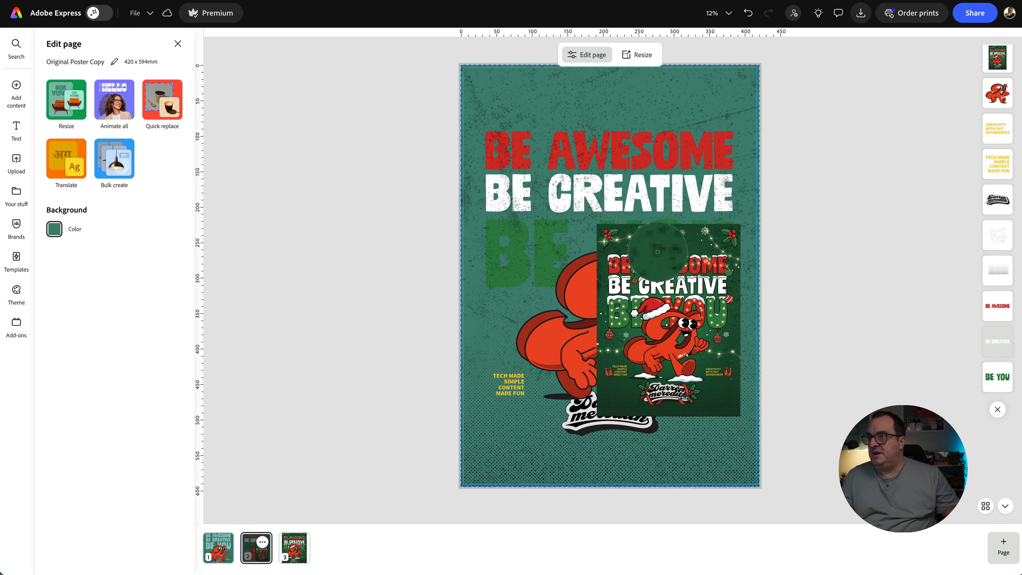
click(673, 252)
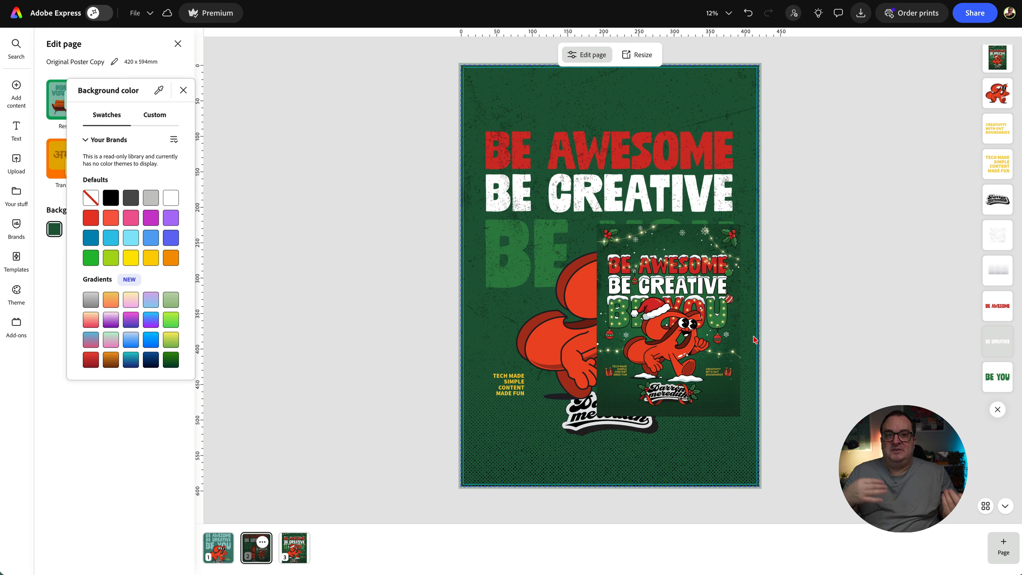
click(31, 79)
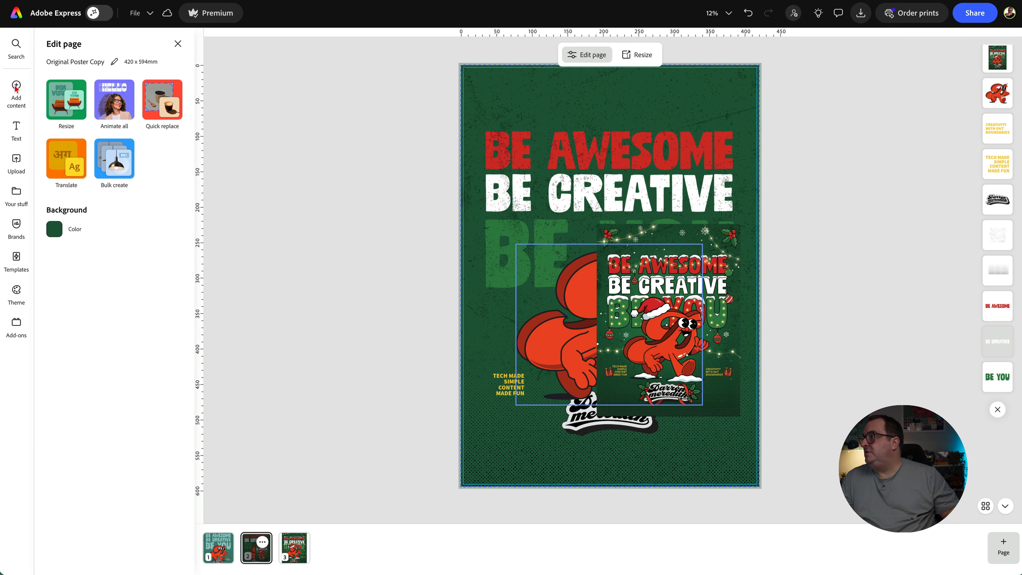
Step: Search the element library's design assets for "holly"
mouse_move(17, 88)
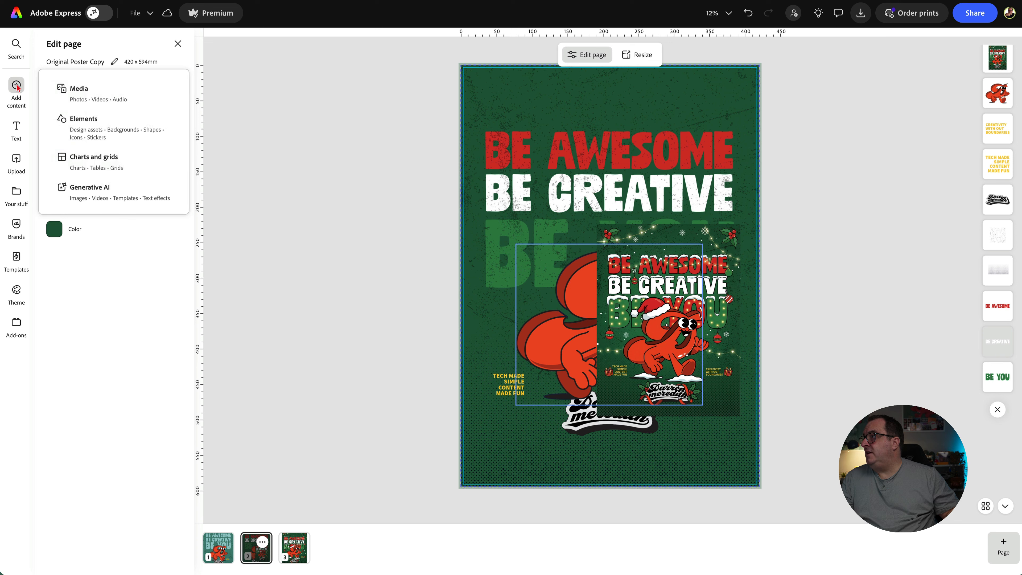
click(115, 134)
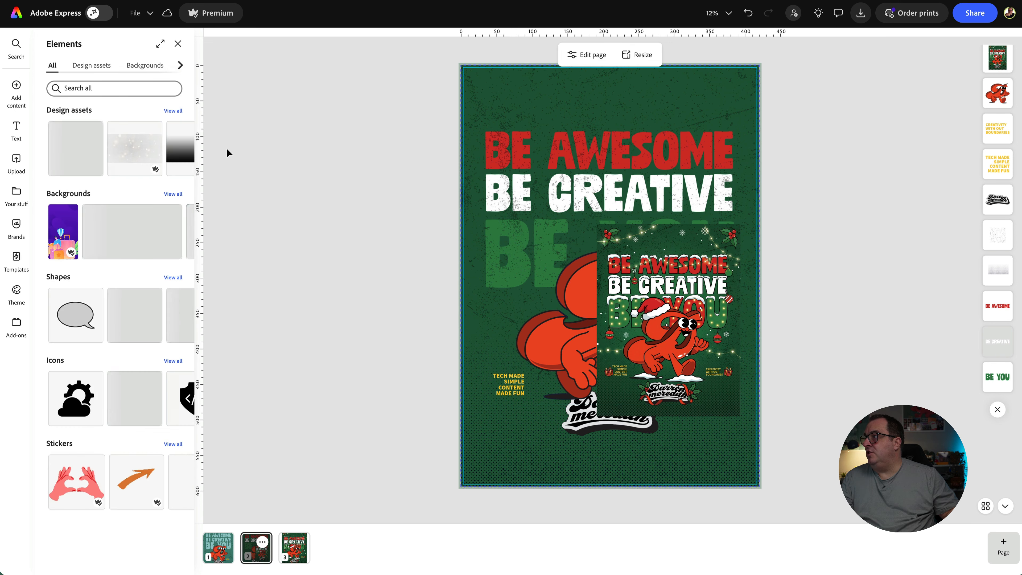
click(127, 91)
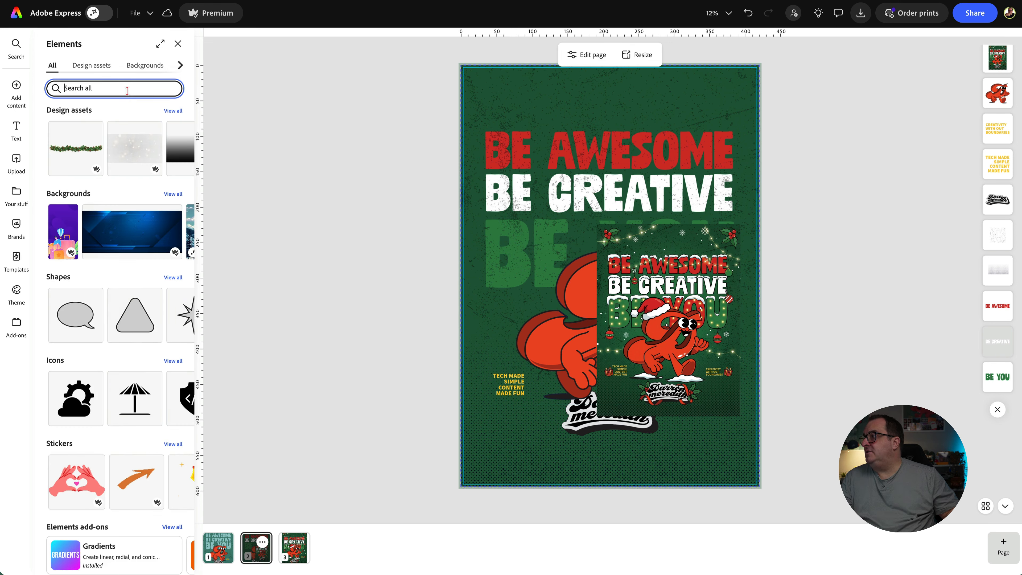
text(holly)
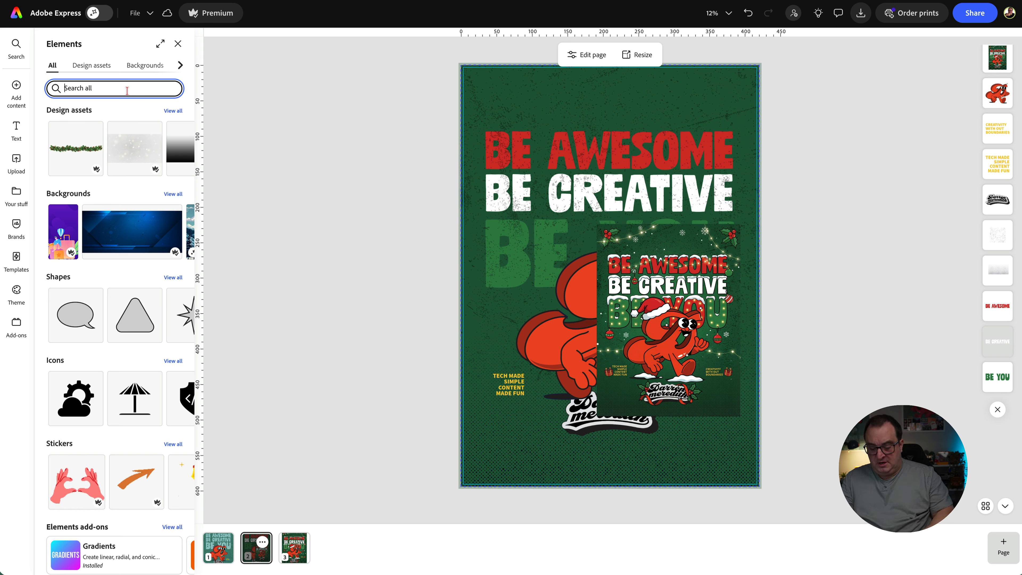
key(Return)
click(174, 111)
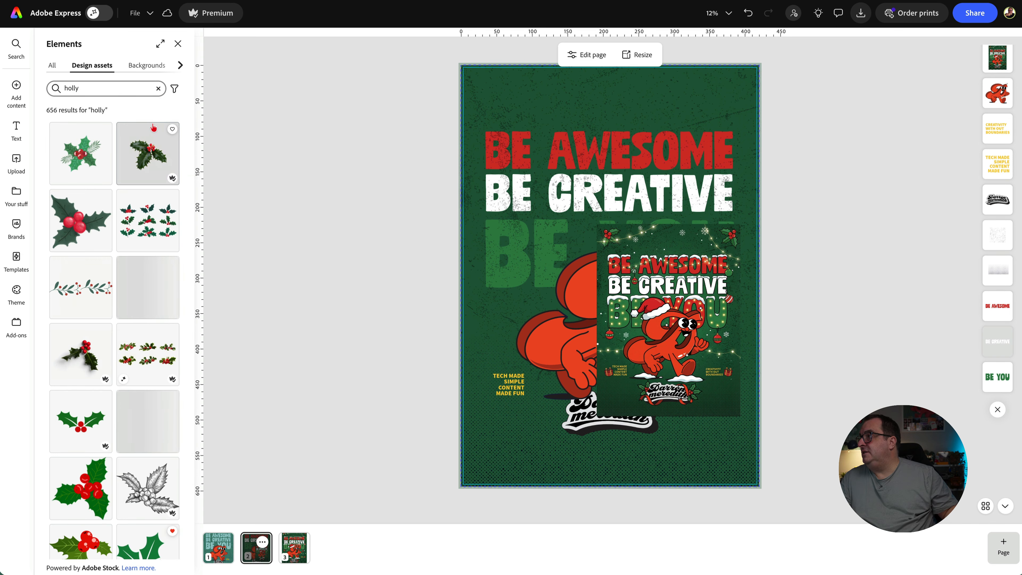
Step: Place a green holly sprig with red berries in the poster's upper-left corner and a rotated duplicate in the upper-right corner
click(175, 90)
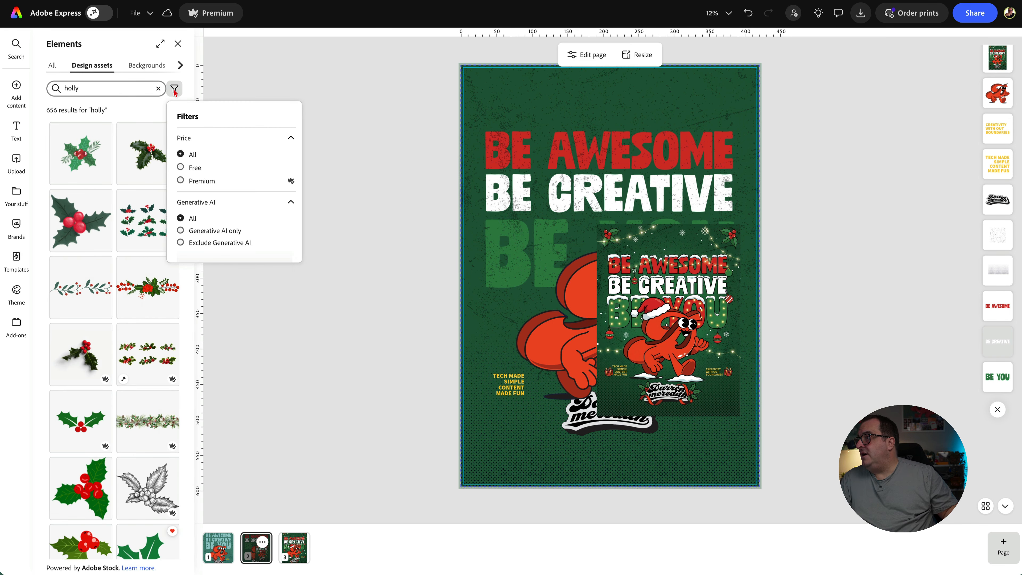
click(175, 90)
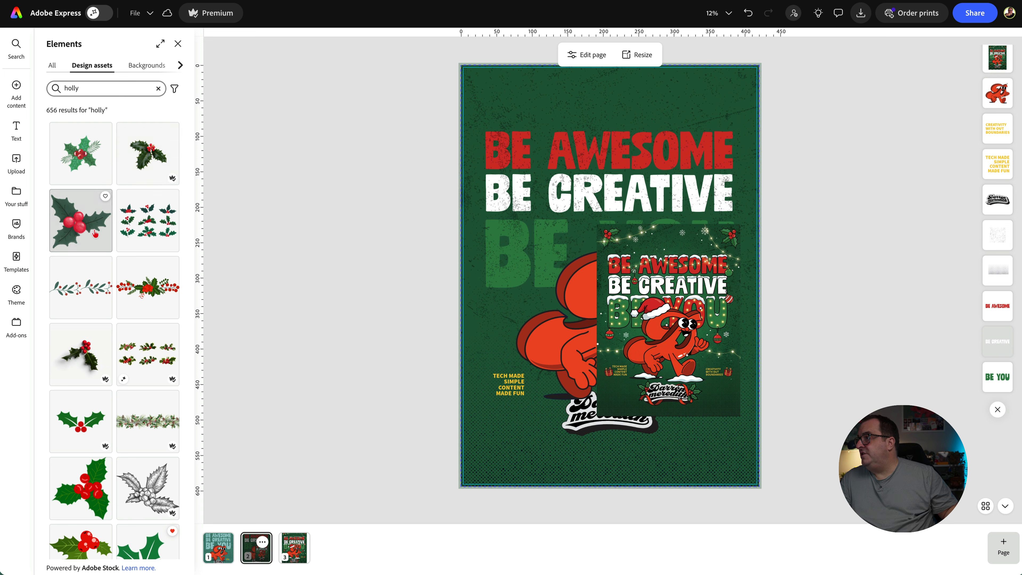
scroll(97, 341, down, 2)
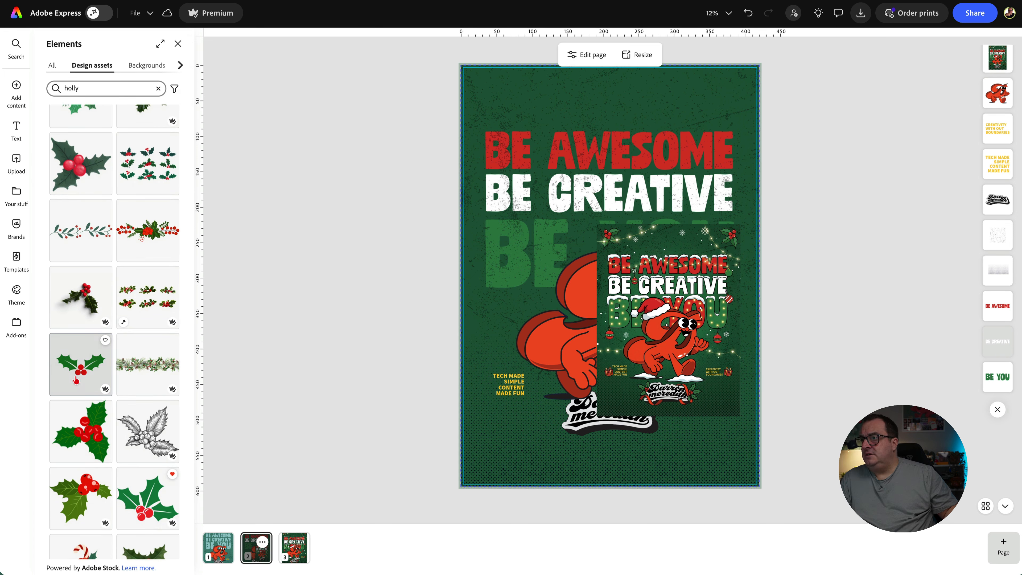
scroll(89, 392, down, 4)
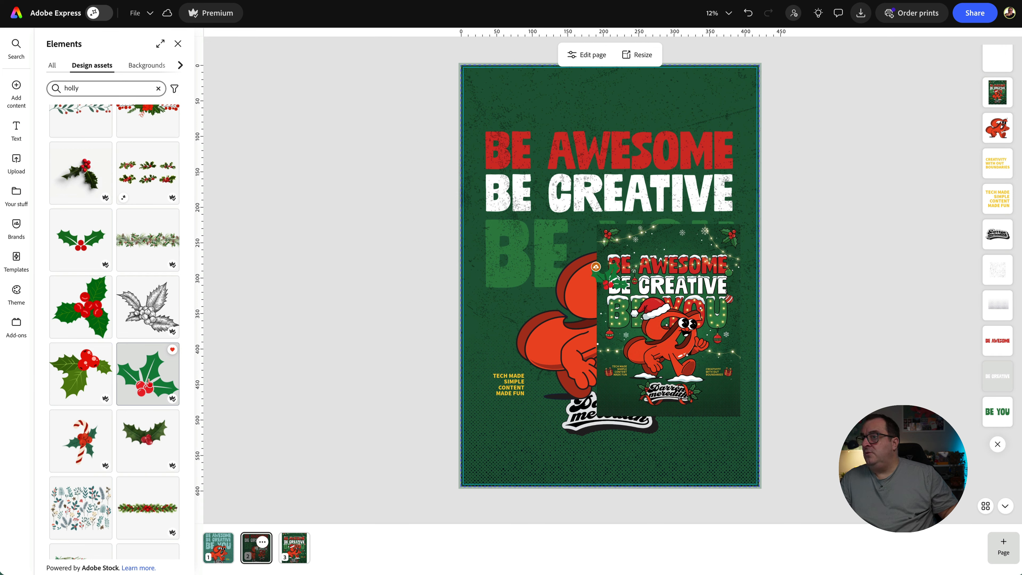
drag(149, 383, 590, 121)
key(ctrl+d)
drag(695, 126, 715, 99)
click(277, 312)
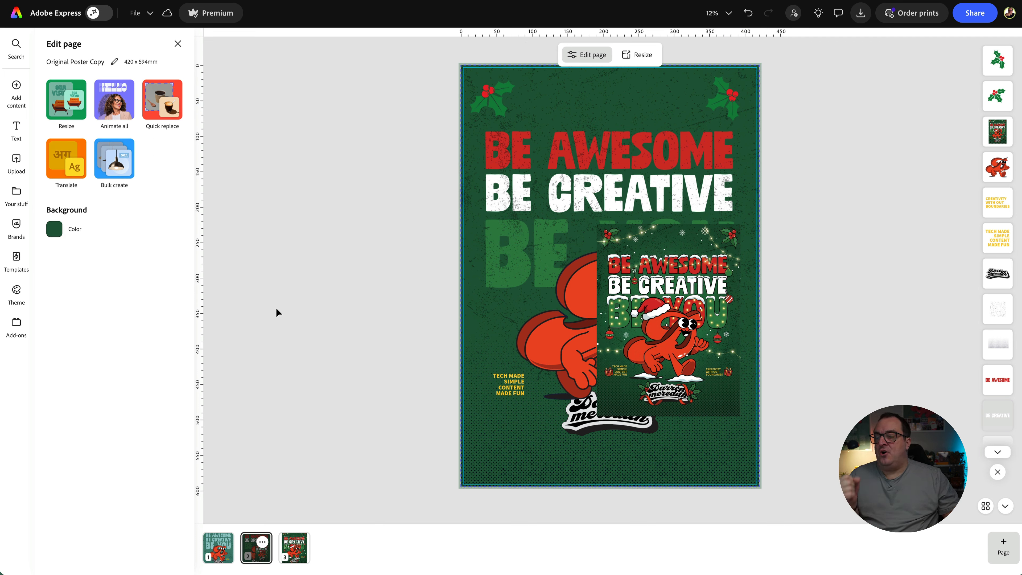
Step: Search the element library's design assets for "string of lights"
click(16, 90)
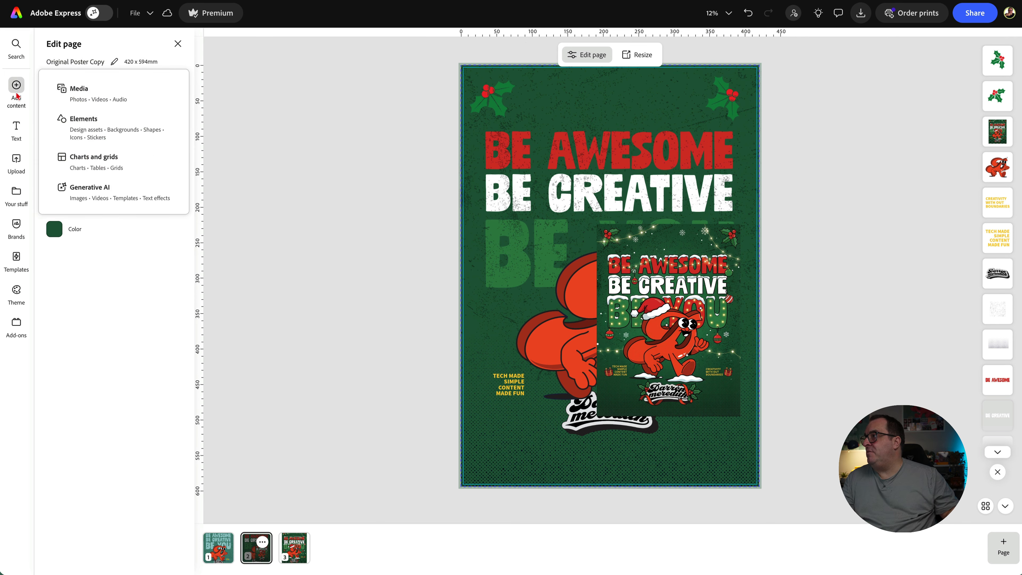
click(83, 121)
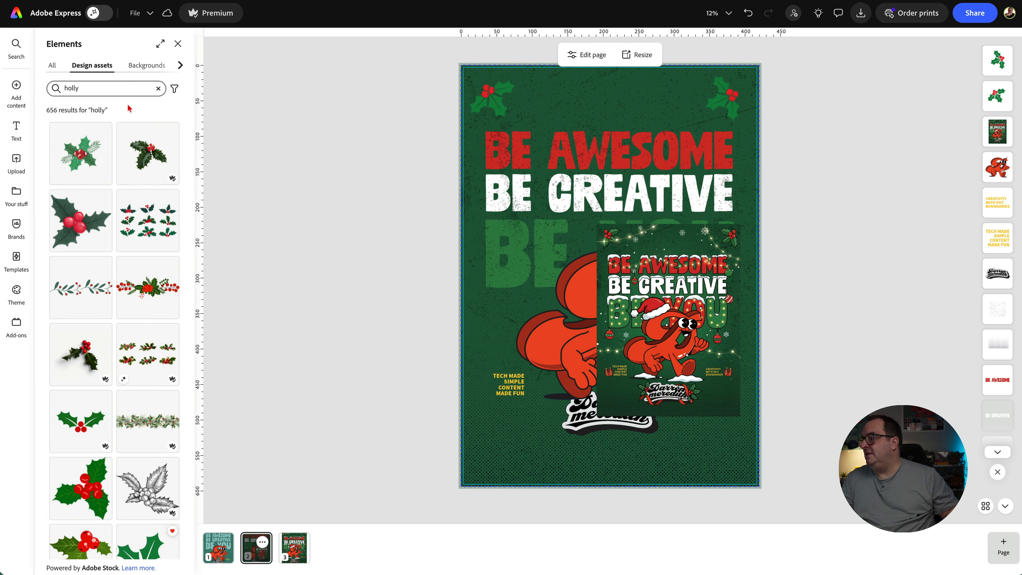
double_click(113, 89)
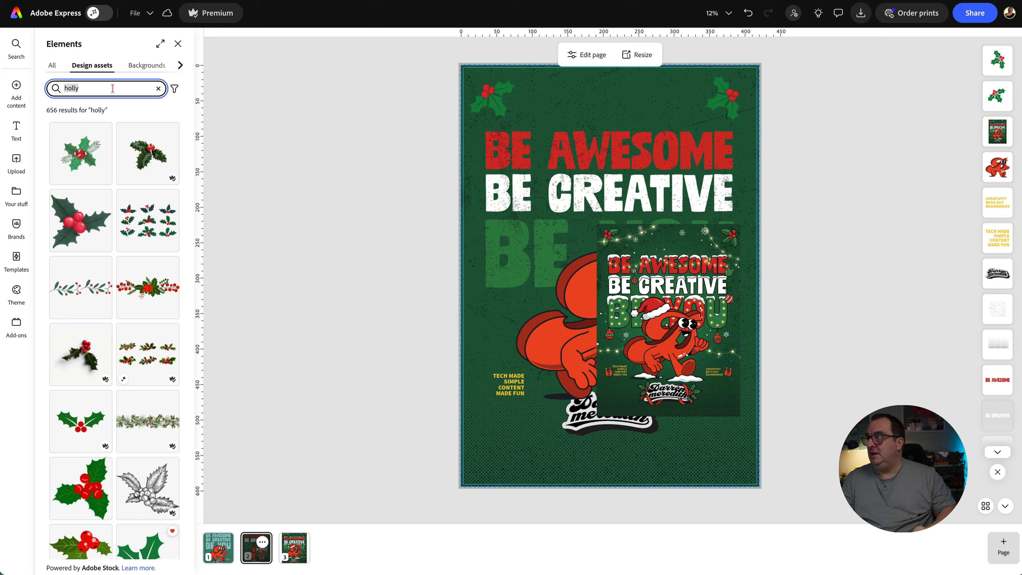
text(string of lights)
key(Return)
Step: Add a string of warm glowing lights and angle it across the poster's upper-left corner, just below the holly
scroll(97, 354, down, 5)
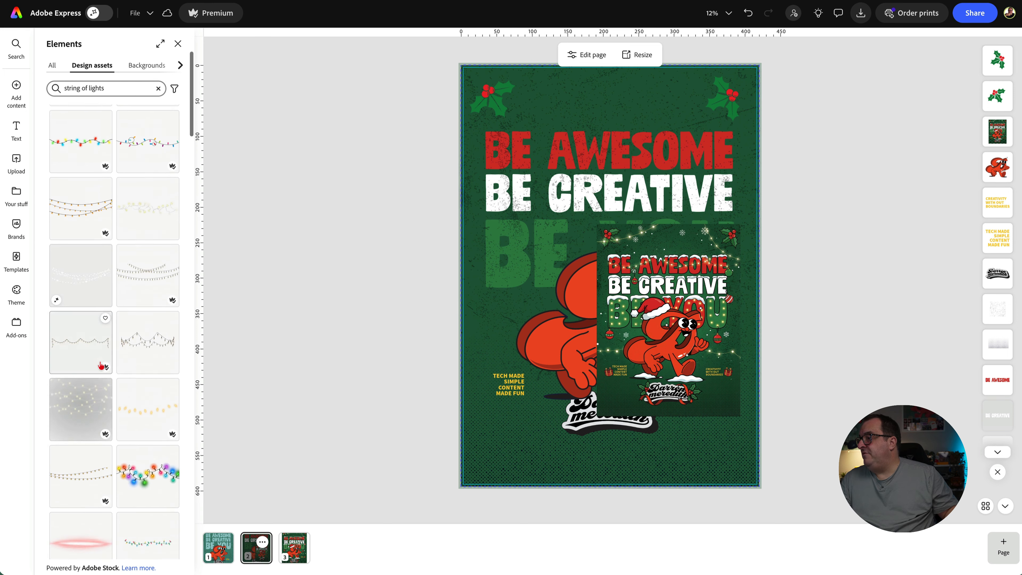
scroll(100, 365, down, 4)
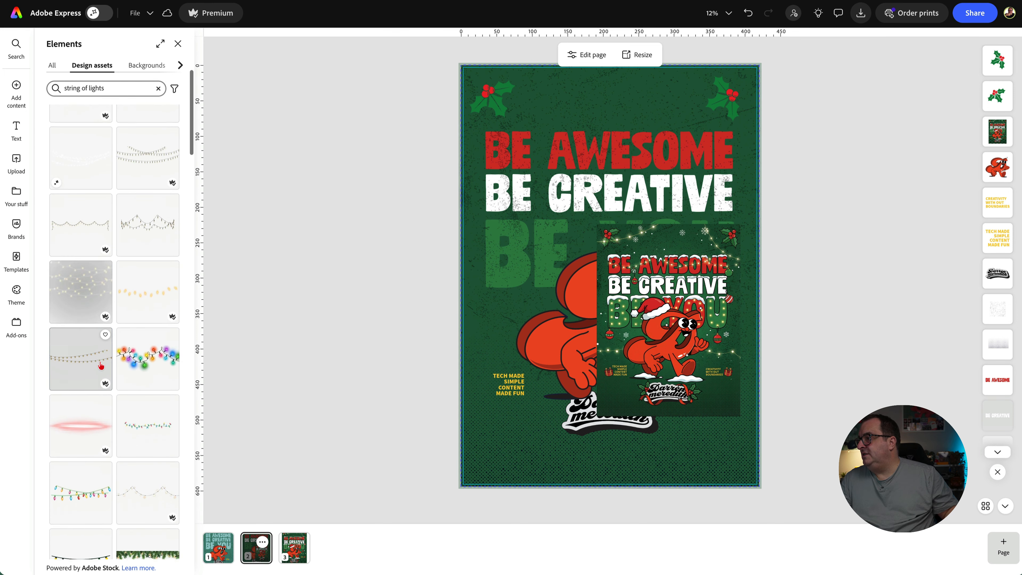
scroll(100, 366, down, 6)
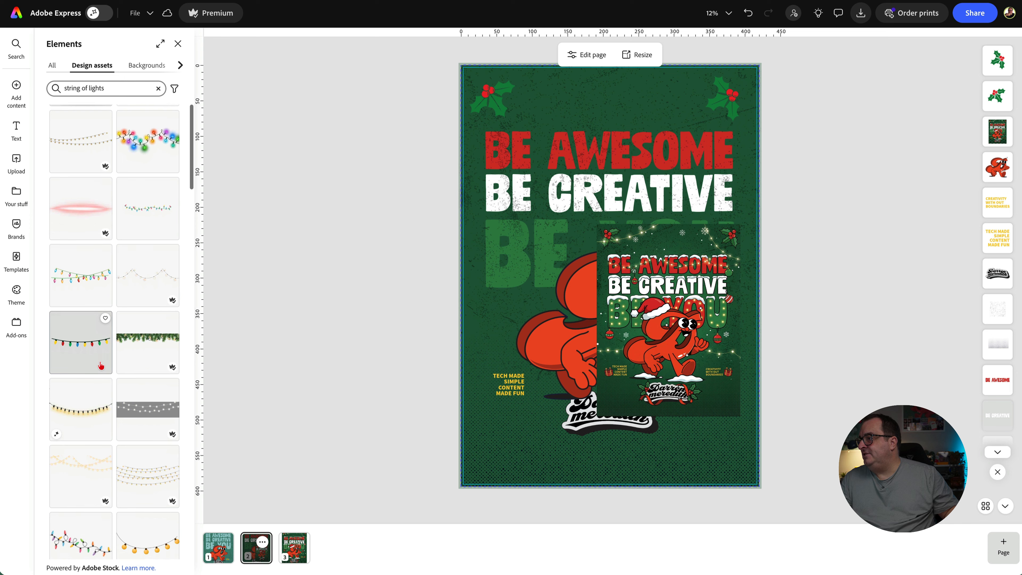
click(98, 360)
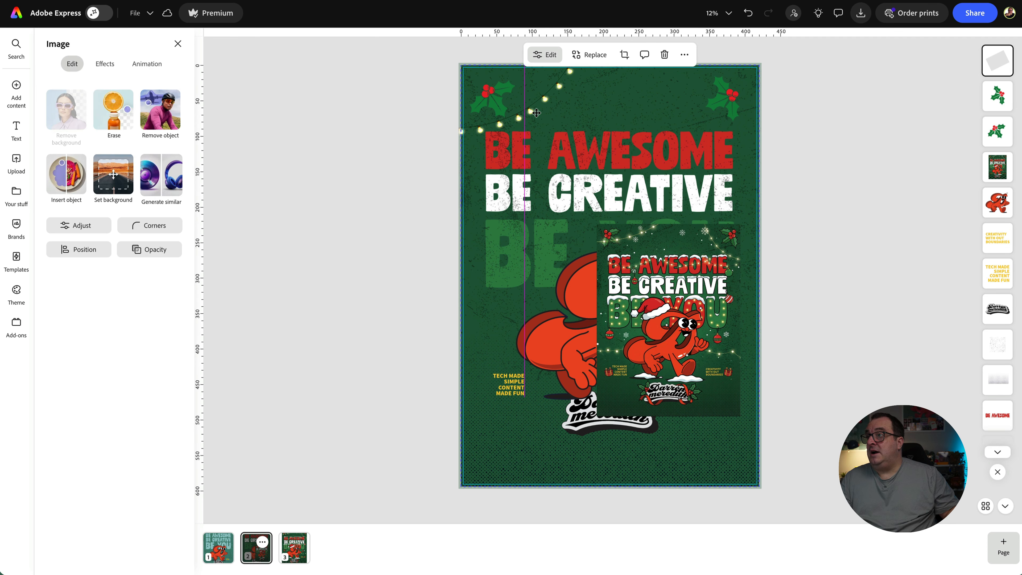
drag(538, 117, 553, 121)
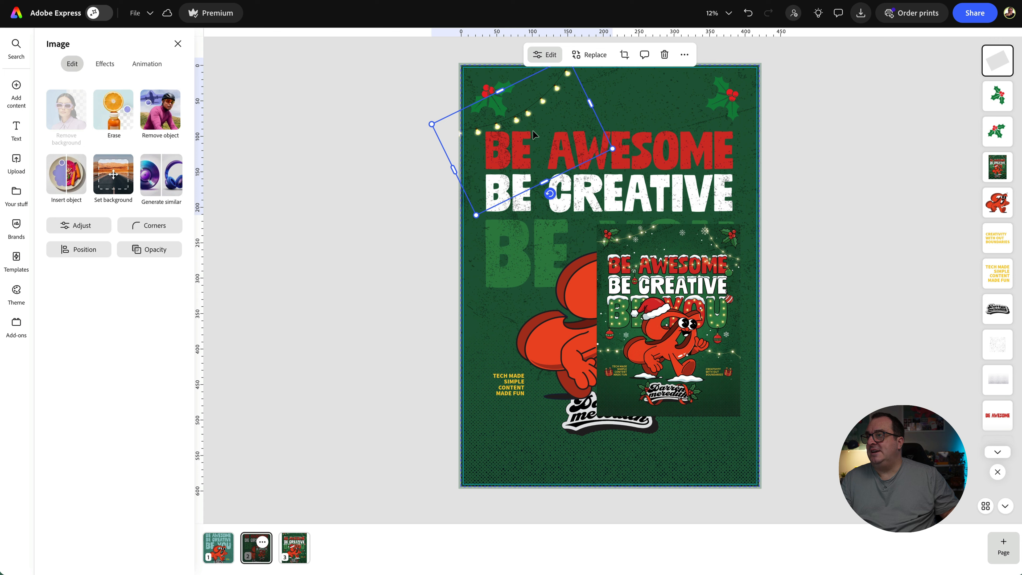
key(Escape)
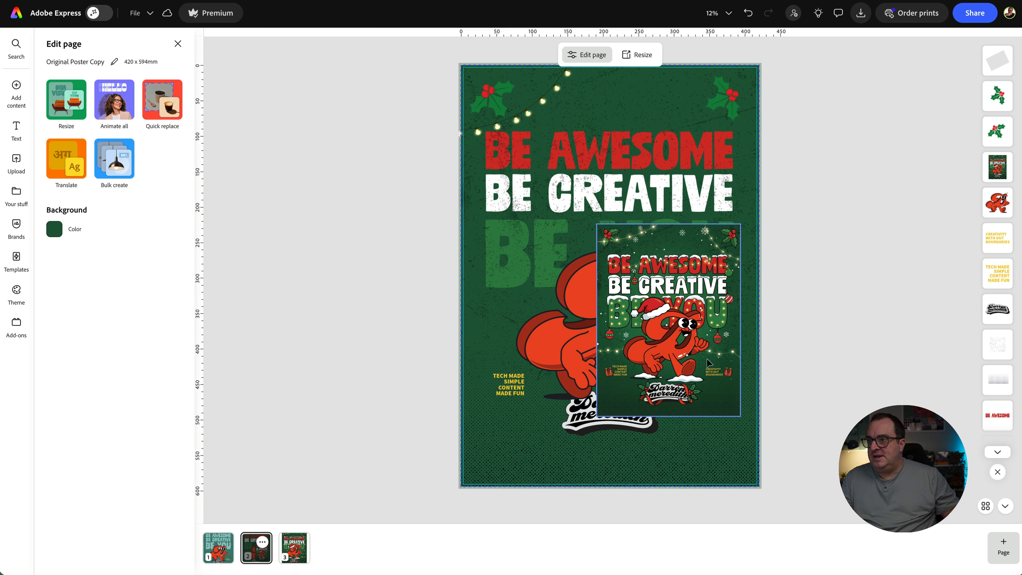
Step: Duplicate the string of lights, move the copy towards the poster's upper-right corner and rotate it
click(538, 116)
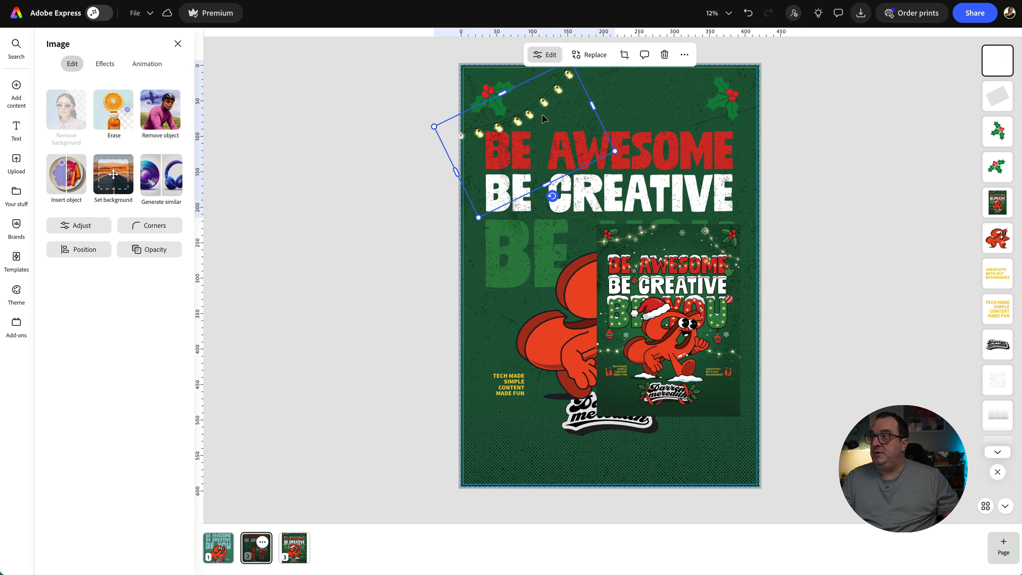
drag(543, 117, 680, 179)
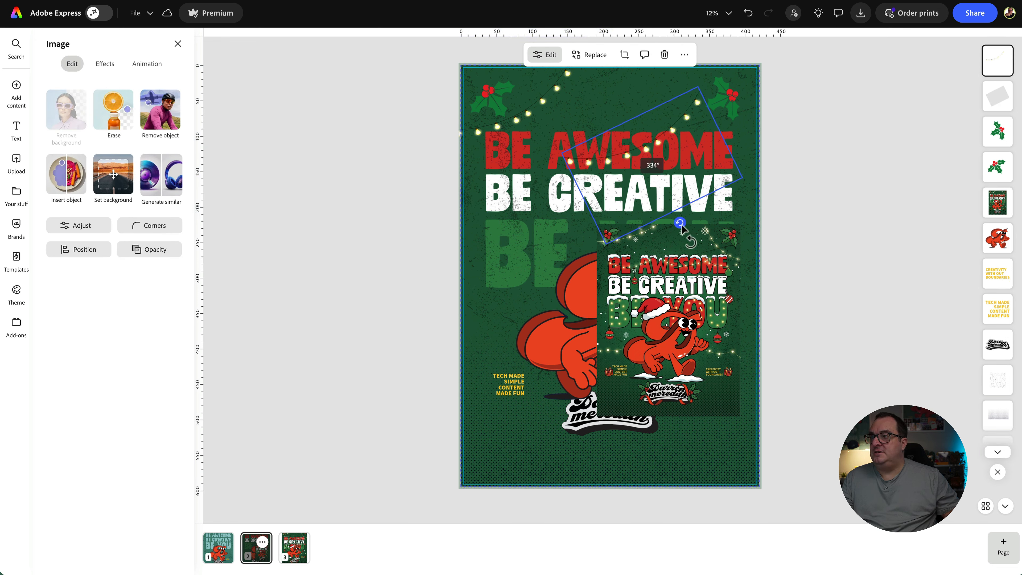